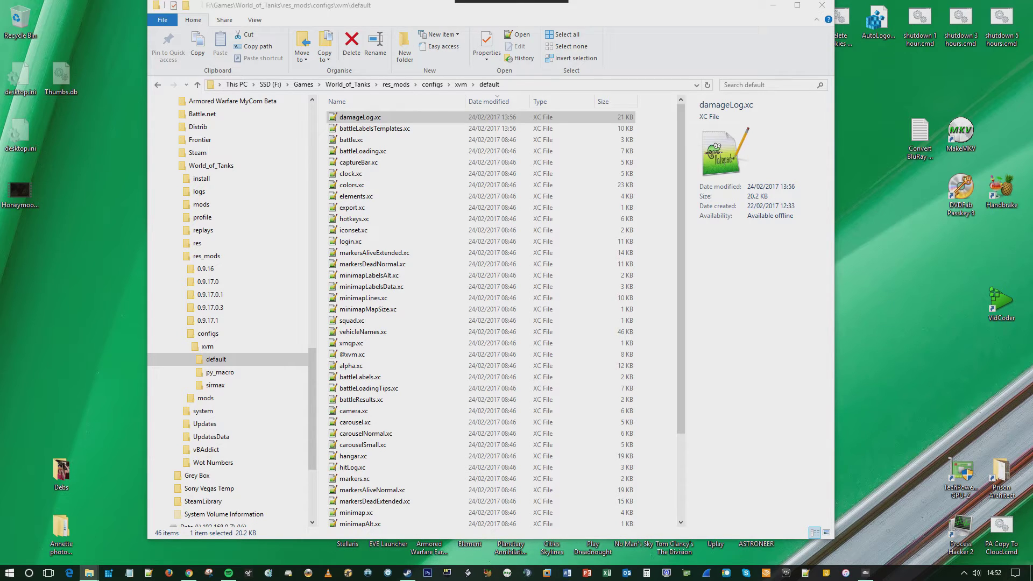
- Open xvm.xc from res_mods\configs\xvm in Notepad++
key("alt+Tab")
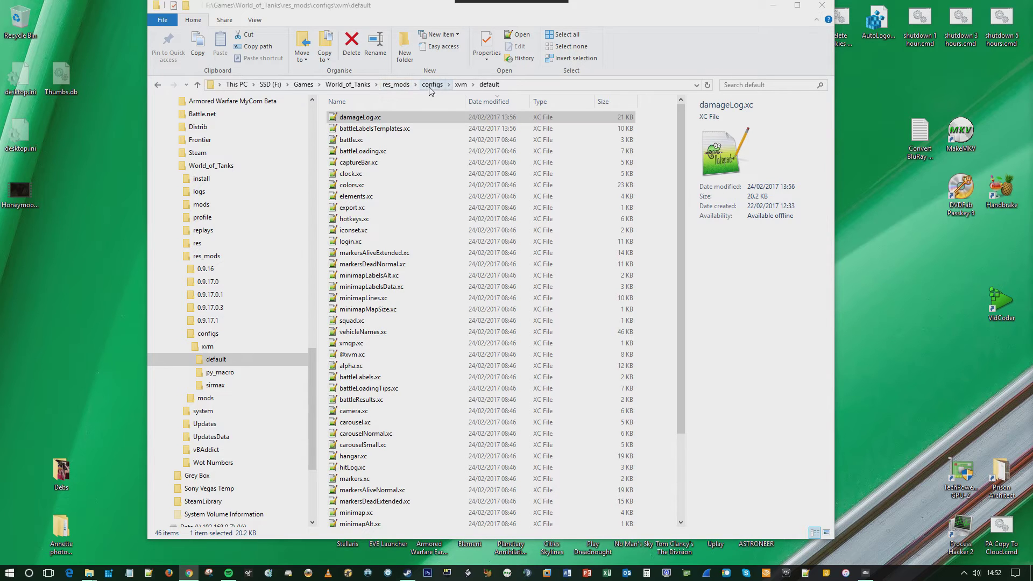
left_click(398, 86)
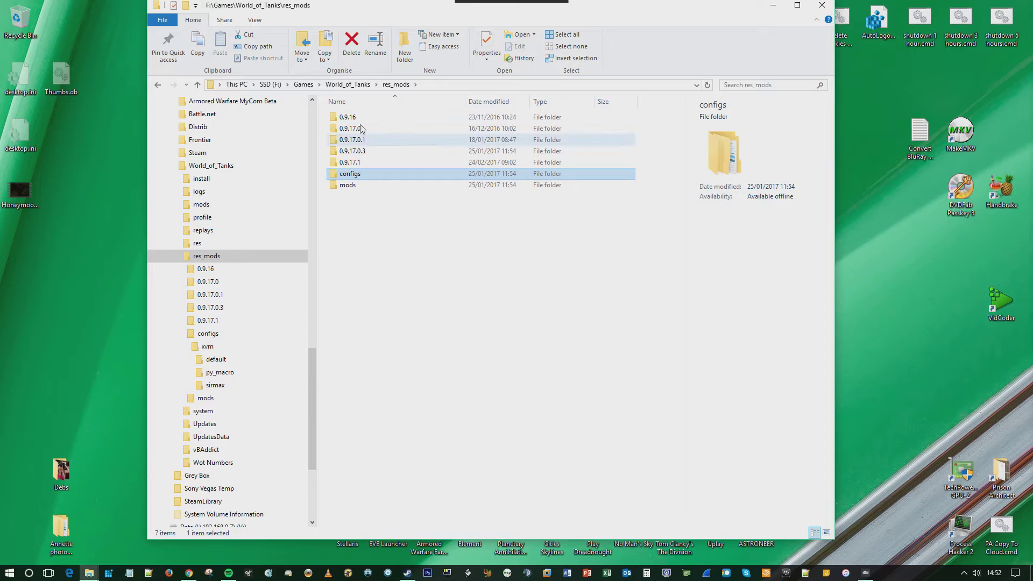
double_click(359, 175)
double_click(347, 119)
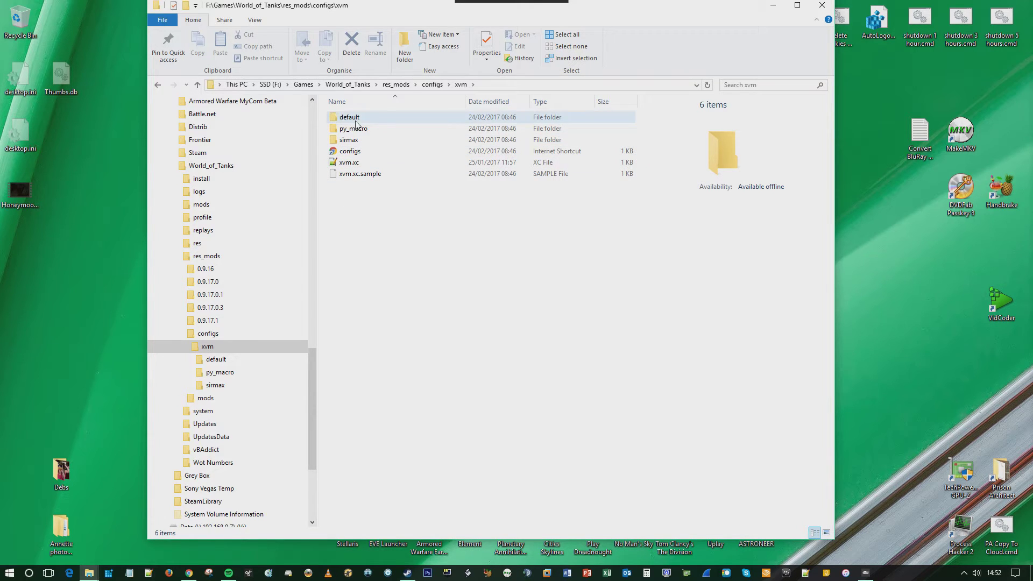
double_click(350, 165)
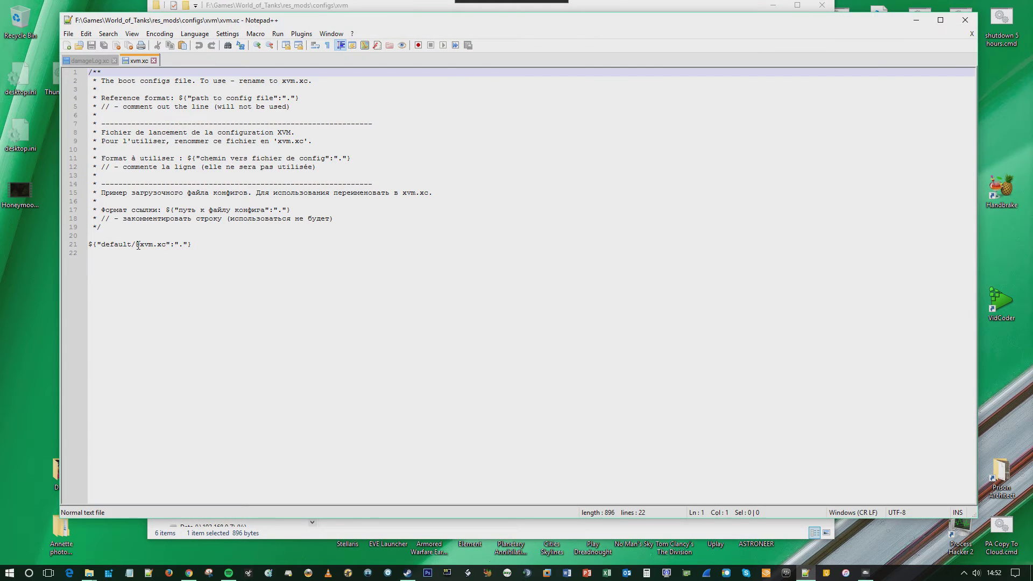
- Check that line 21 of xvm.xc loads its config from the 'default' folder
left_click(103, 242)
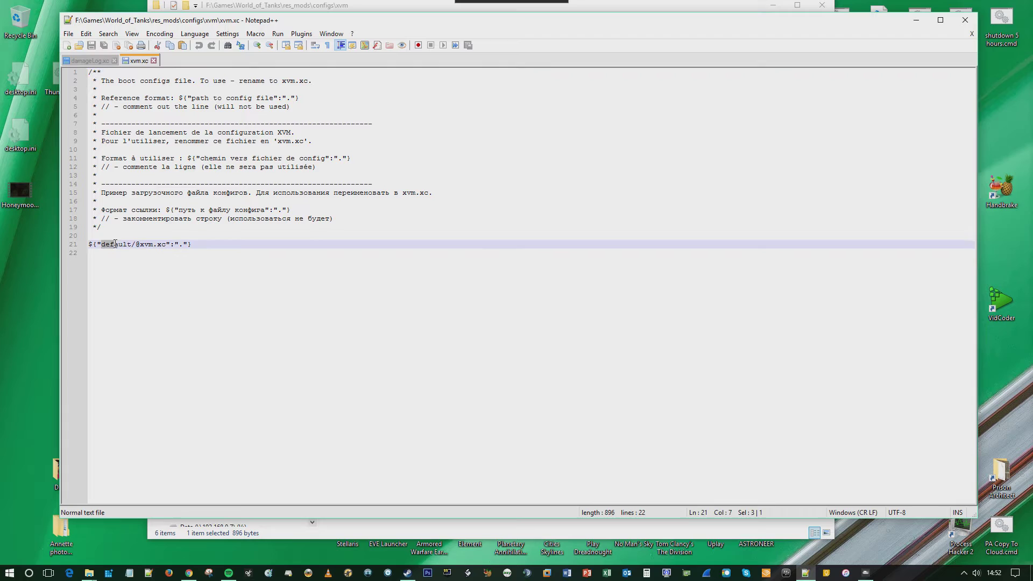
mouse_move(131, 243)
left_mouse_down()
mouse_move(102, 243)
mouse_move(135, 244)
left_mouse_up()
left_click(99, 244)
double_click(106, 245)
- Resize the Notepad++ window and move it aside to reveal File Explorer
double_click(258, 23)
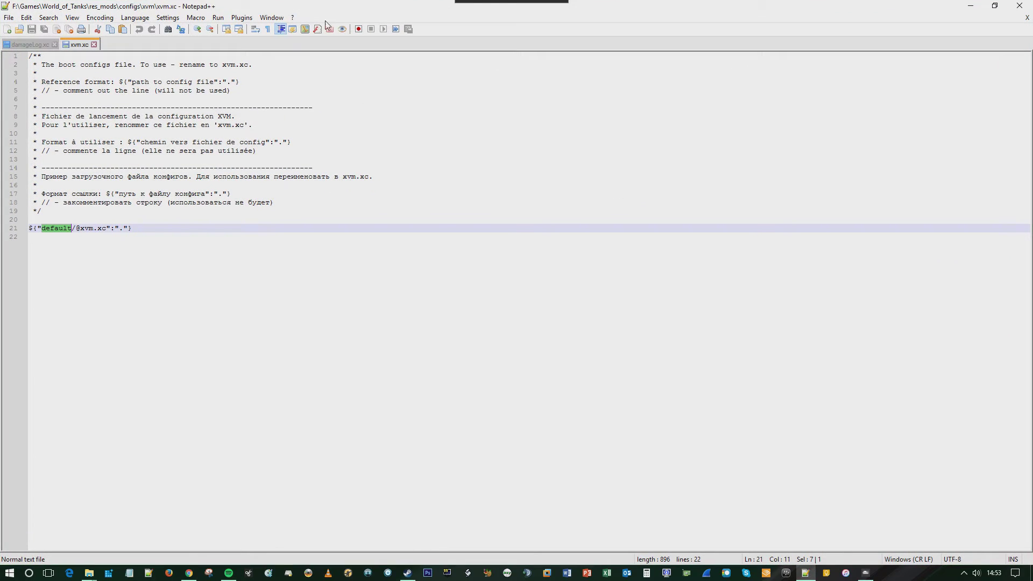
double_click(326, 7)
left_click_drag(280, 25, 723, 24)
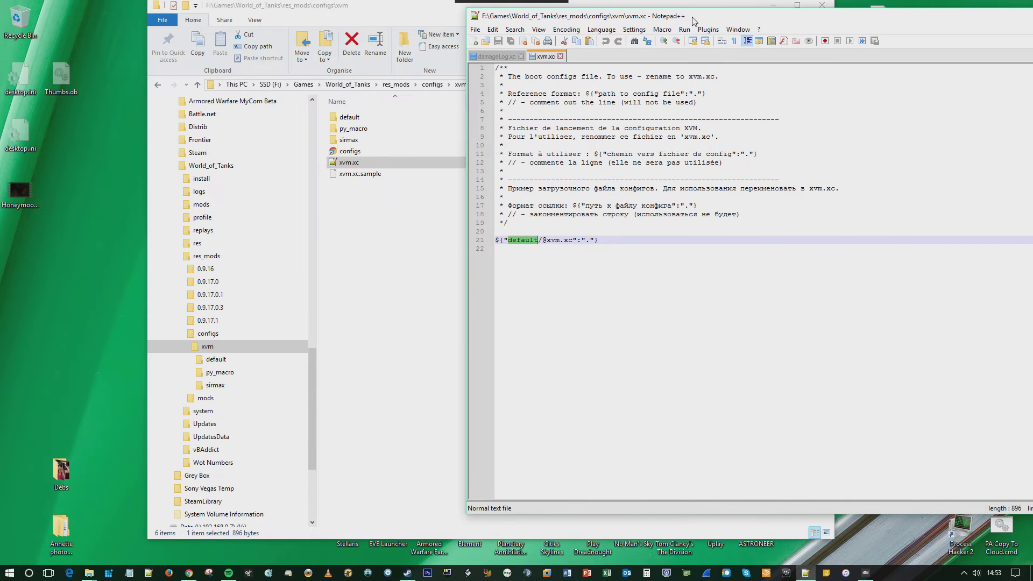
- Move File Explorer to the left and select the sirmax config folder
left_click(366, 117)
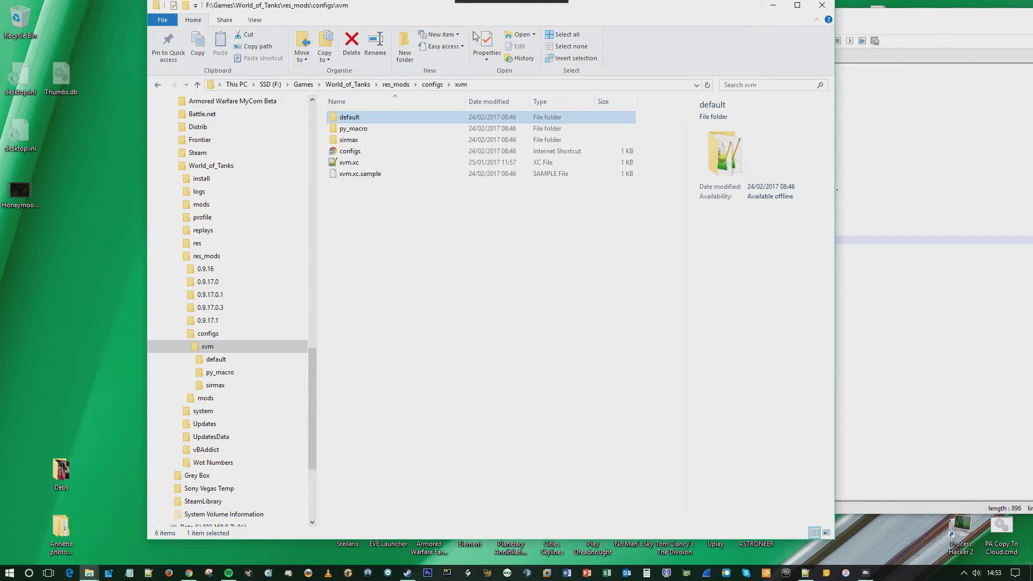
left_click_drag(735, 8, 621, 17)
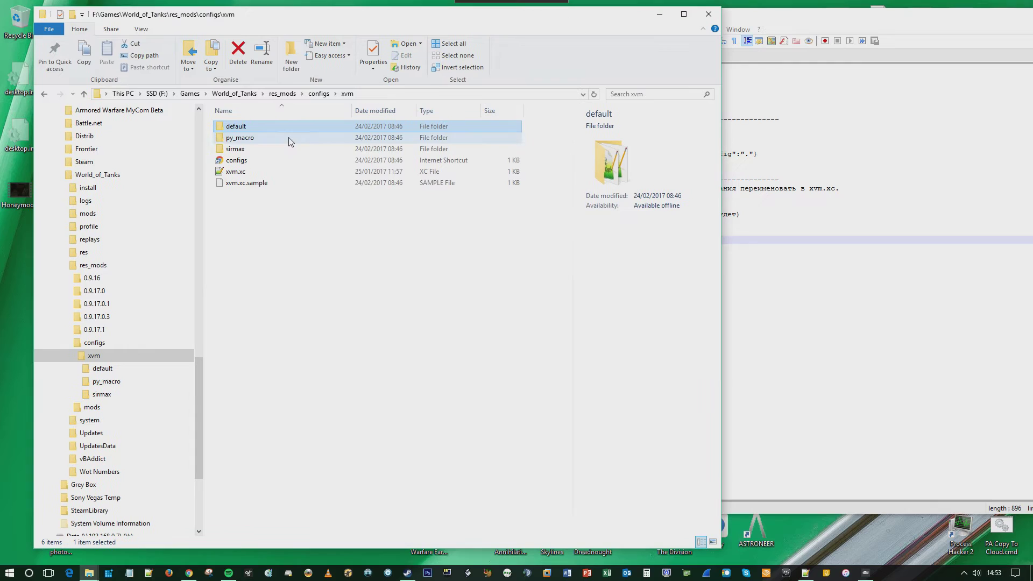
left_click(236, 149)
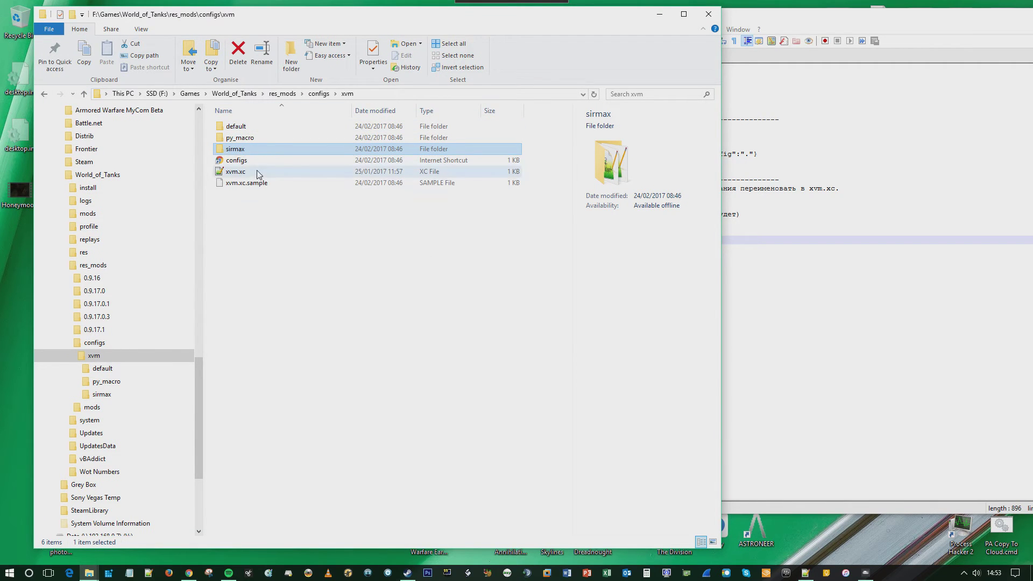
mouse_move(241, 153)
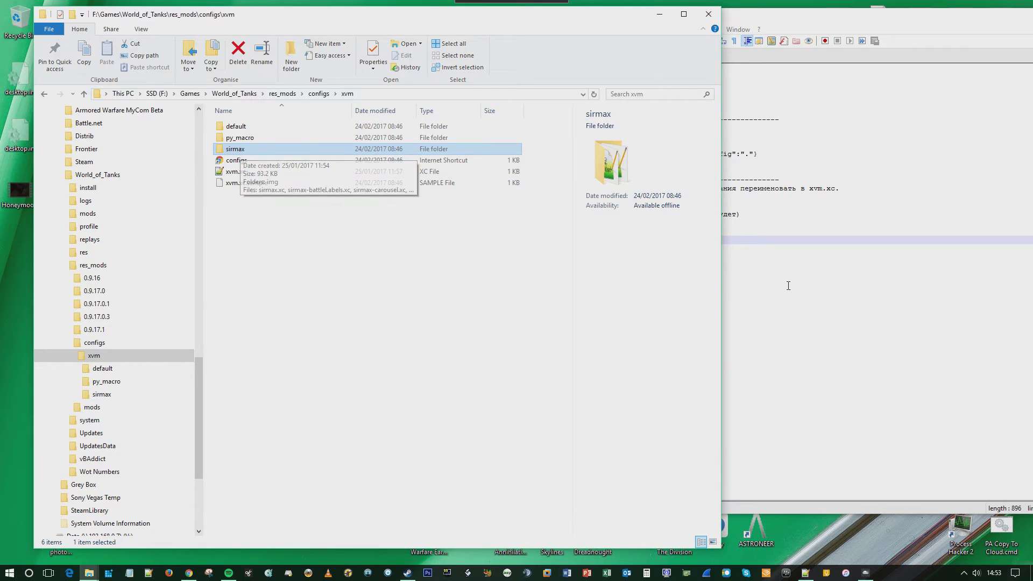
- Recheck 'default' in xvm.xc's load path, close the editor, and open default\battleLabelsTemplates.xc
left_click(980, 289)
left_click_drag(539, 240, 508, 241)
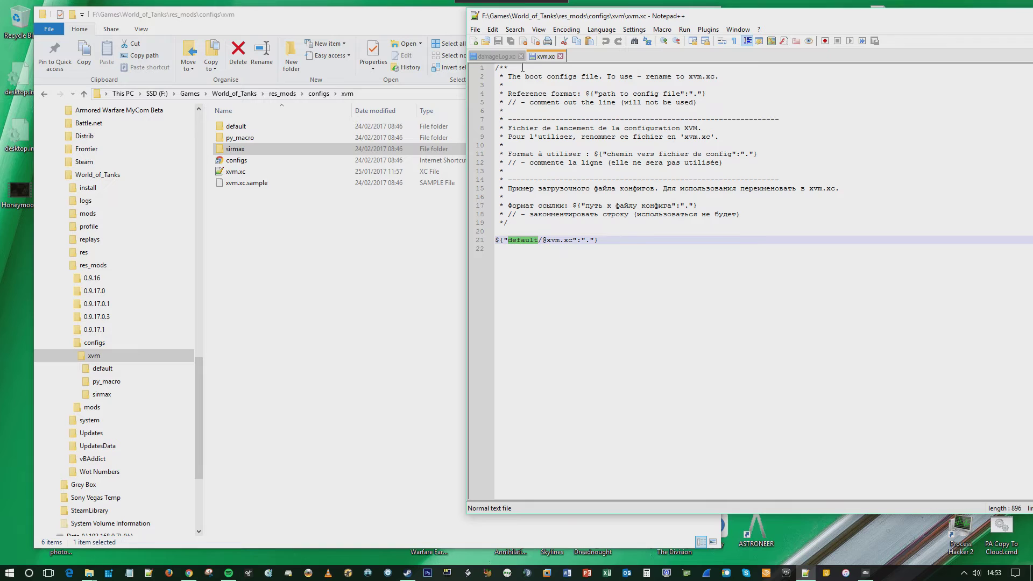
mouse_move(477, 22)
key("alt+F4")
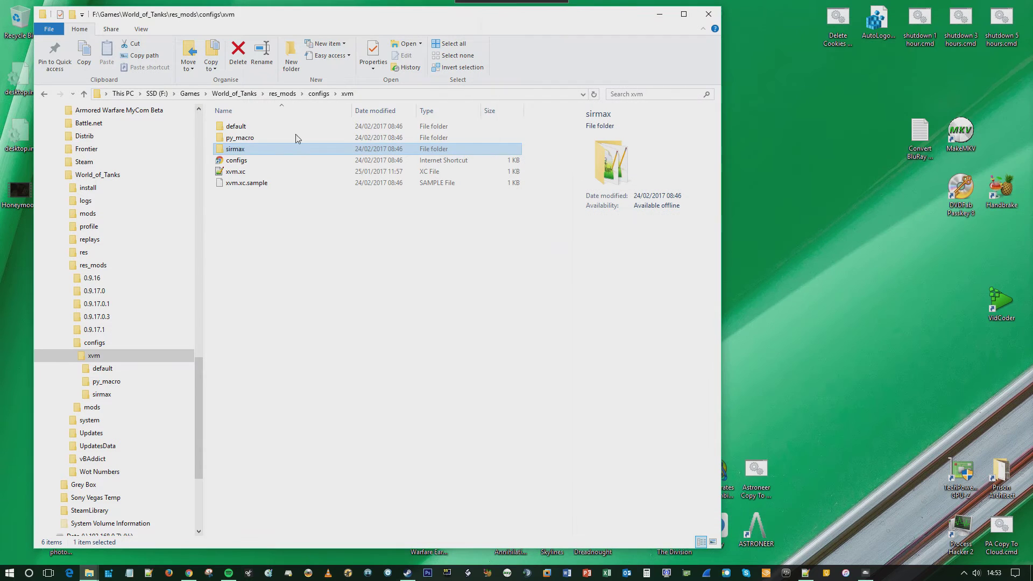
double_click(241, 127)
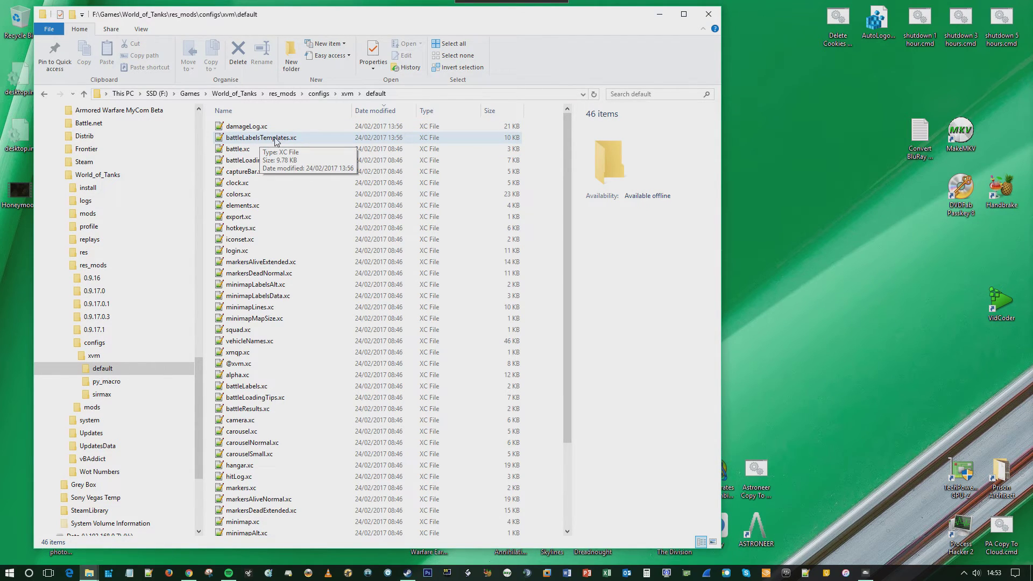
double_click(276, 139)
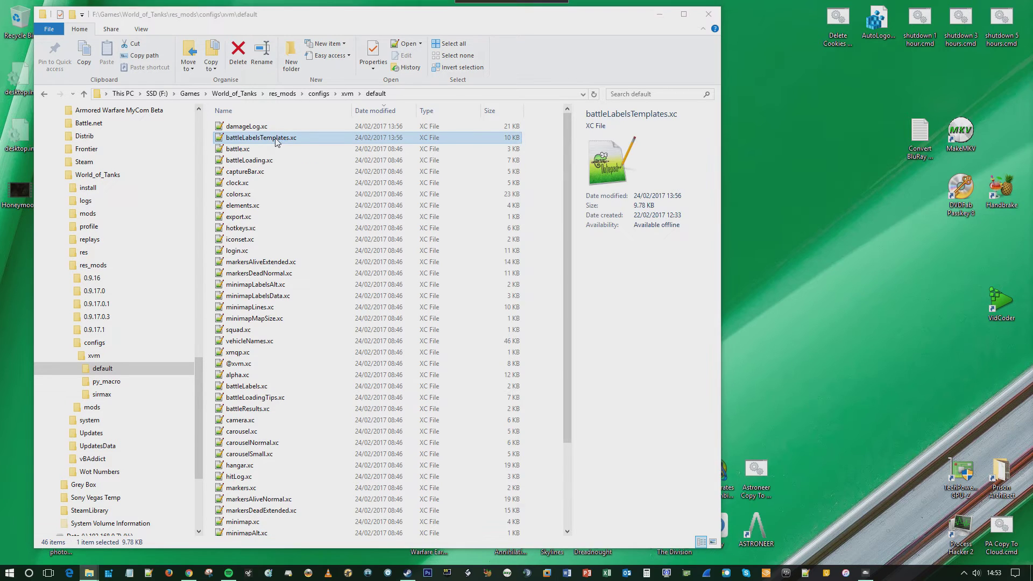
left_click_drag(783, 25, 387, 31)
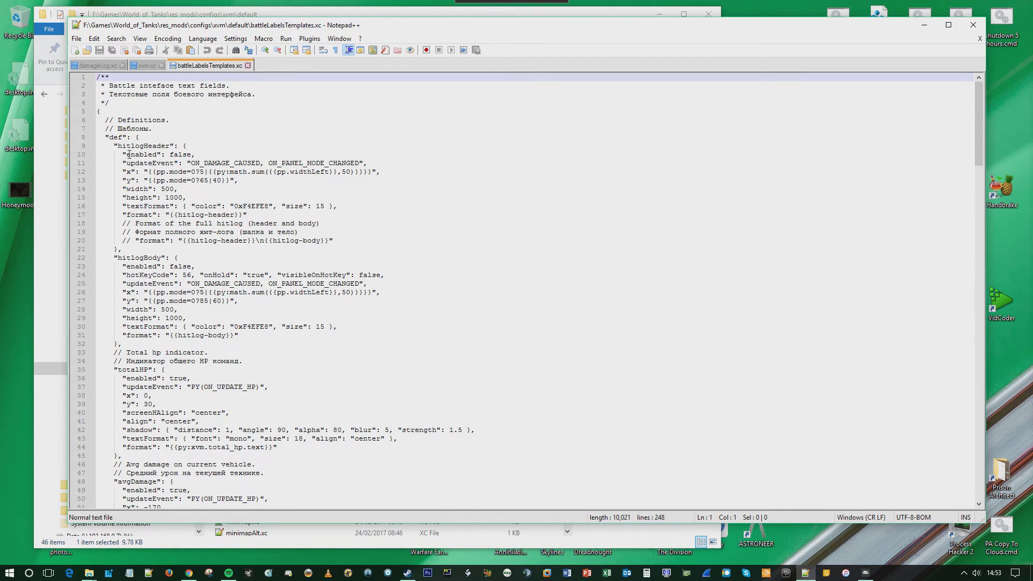
left_click_drag(127, 154, 192, 155)
left_click(187, 155)
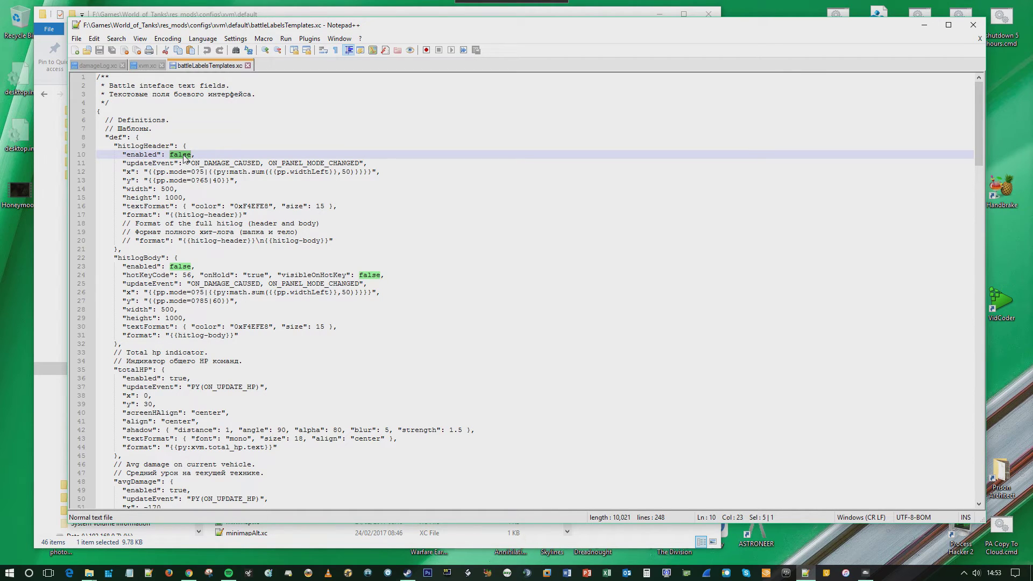
left_click(173, 215)
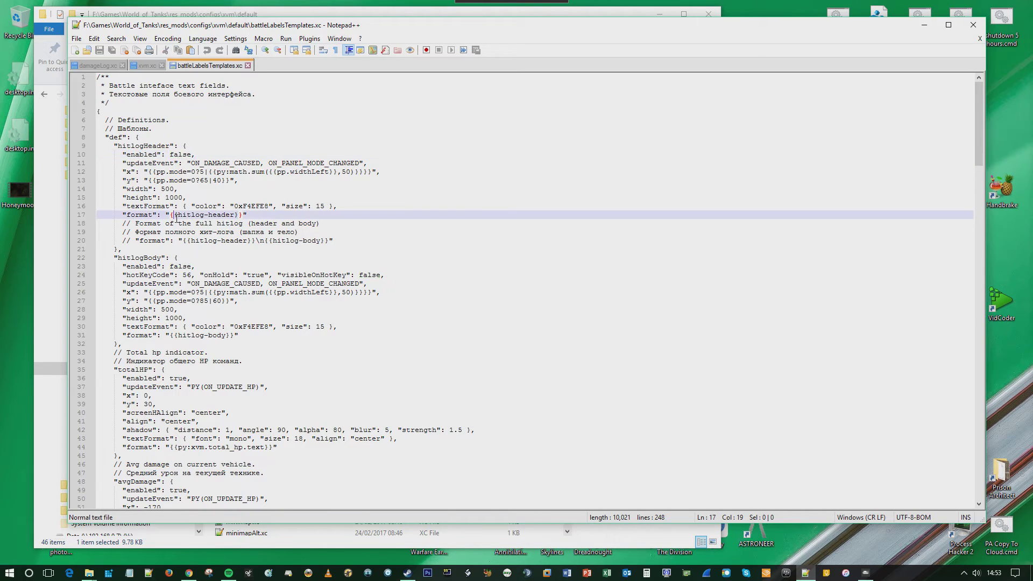
mouse_move(170, 267)
left_mouse_down()
mouse_move(192, 267)
mouse_move(170, 267)
left_mouse_up()
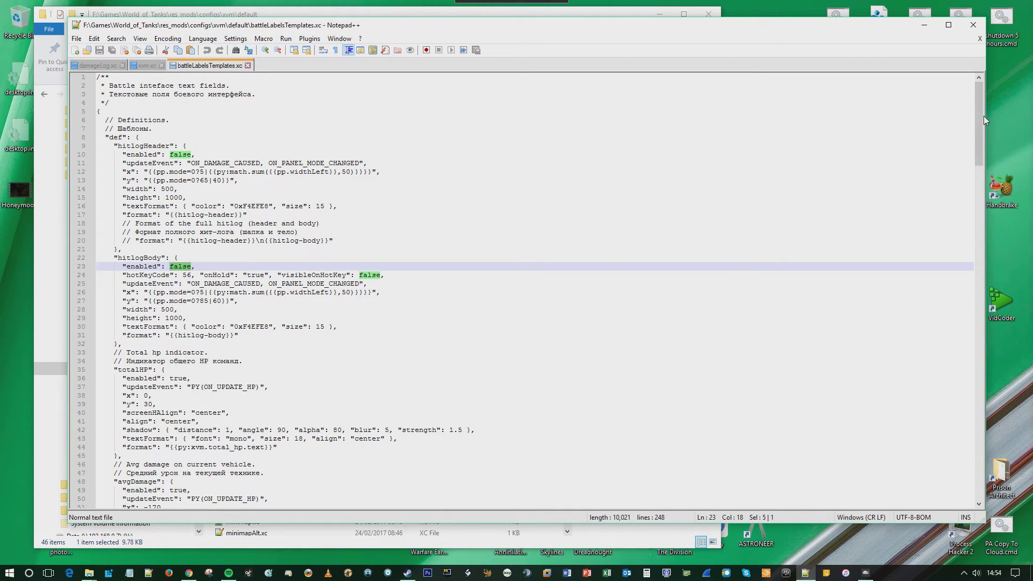
left_click_drag(983, 120, 985, 217)
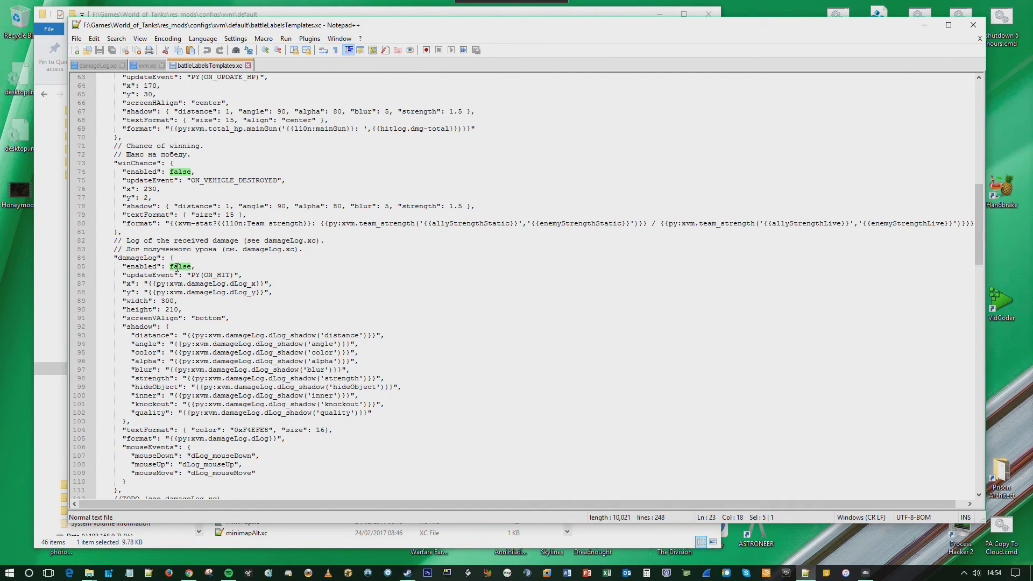
left_click(172, 266)
left_click_drag(171, 266, 192, 268)
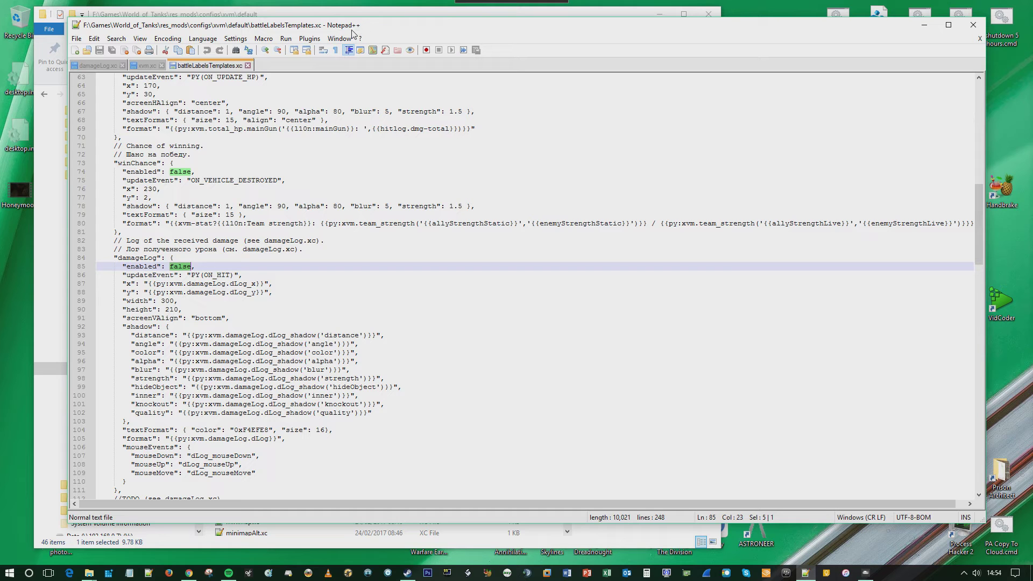
- Close battleLabelsTemplates.xc and open damageLog.xc from the default folder
left_click(974, 26)
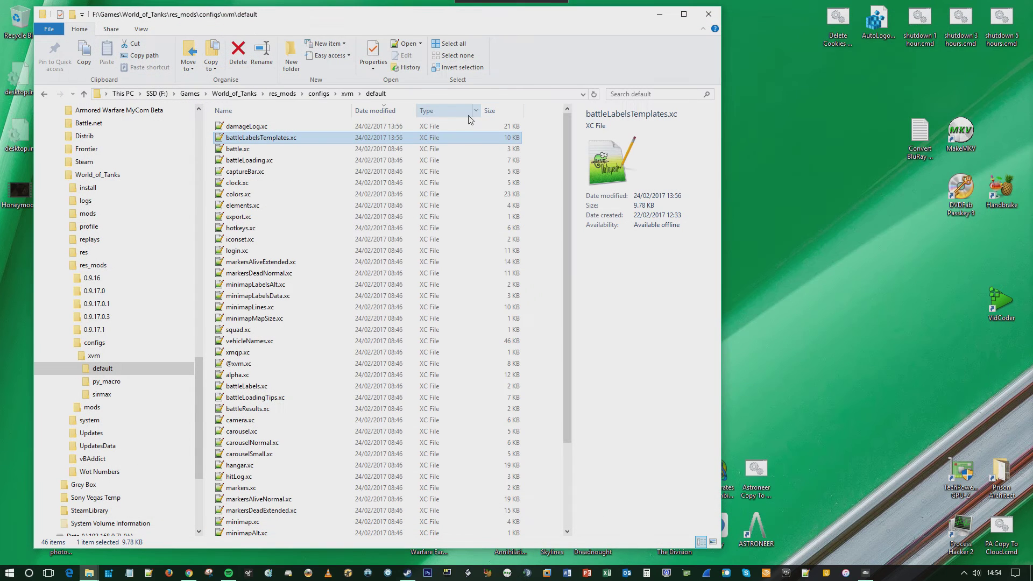
left_click(269, 128)
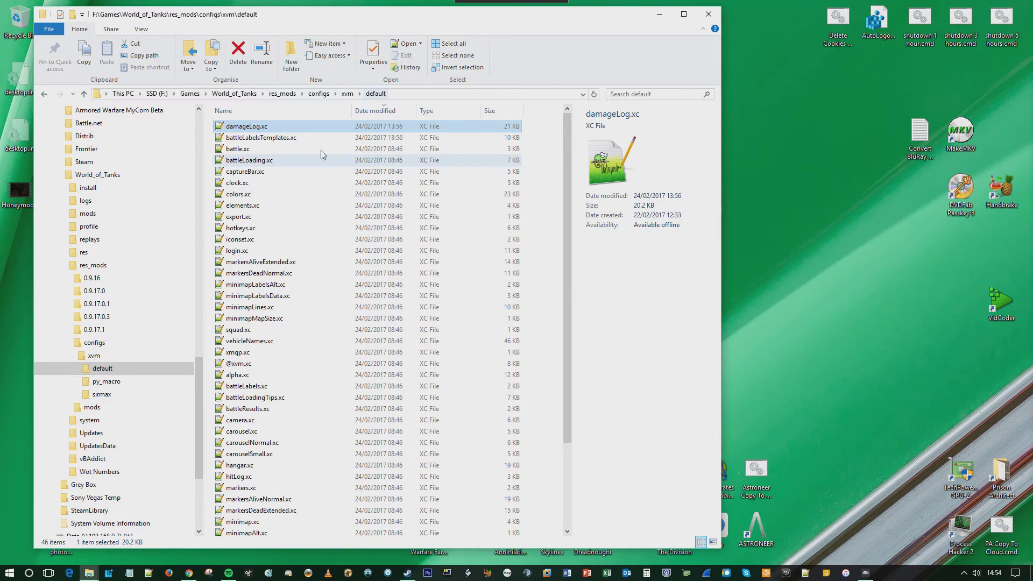
double_click(257, 128)
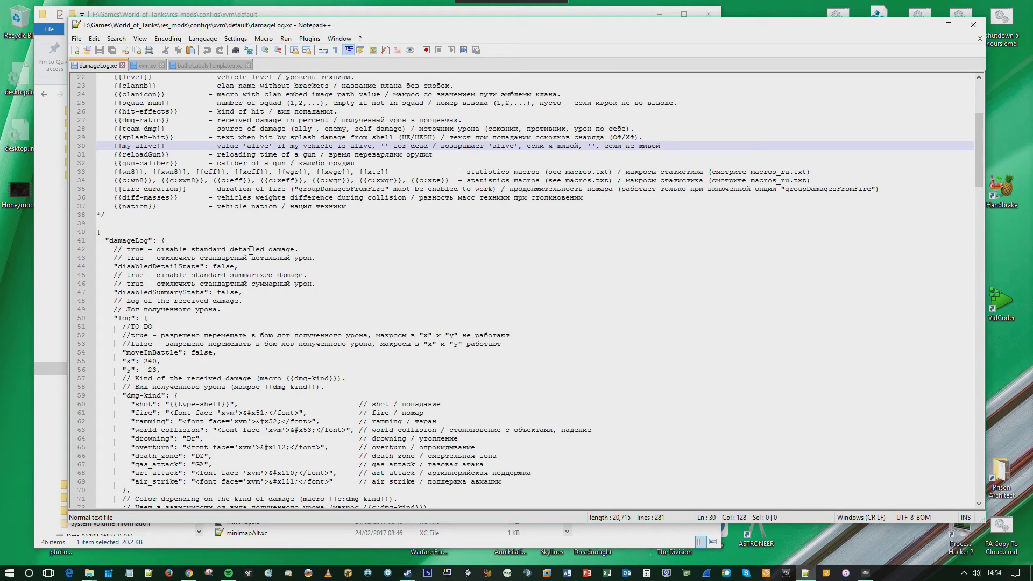
- Verify disabledDetailStats and disabledSummaryStats are false in damageLog.xc, then close Notepad++
double_click(203, 249)
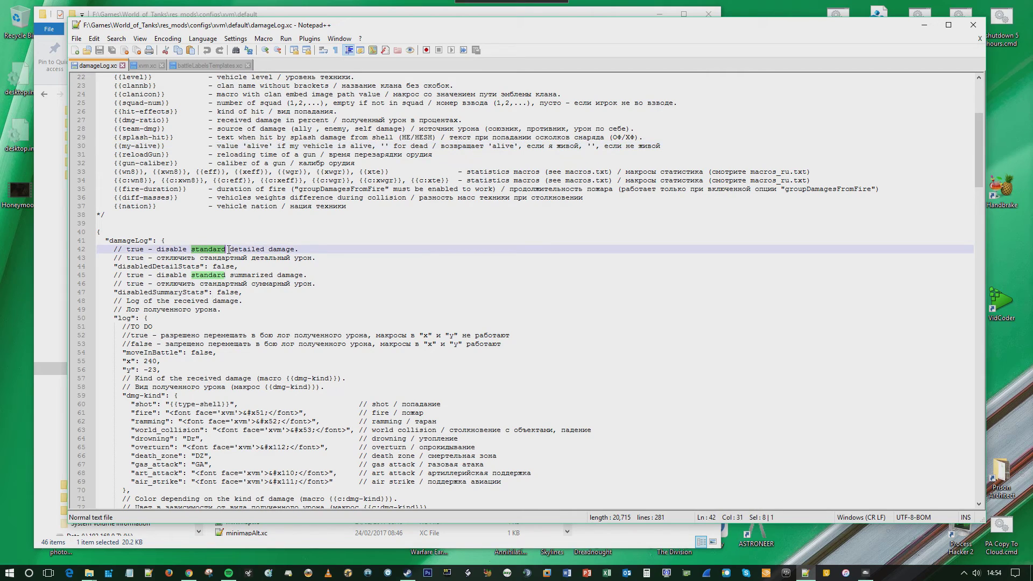
left_click(233, 251)
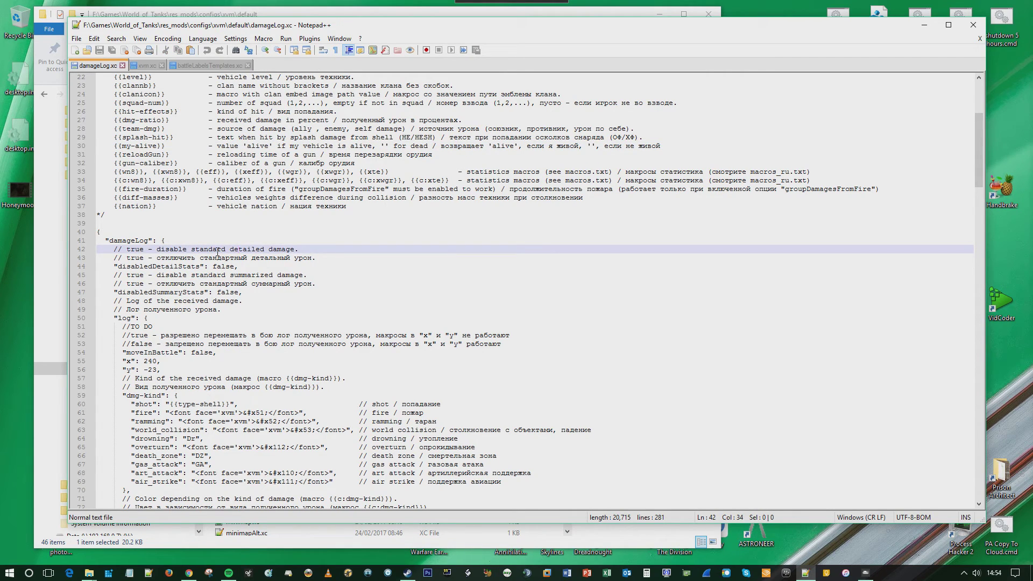
left_click(218, 266)
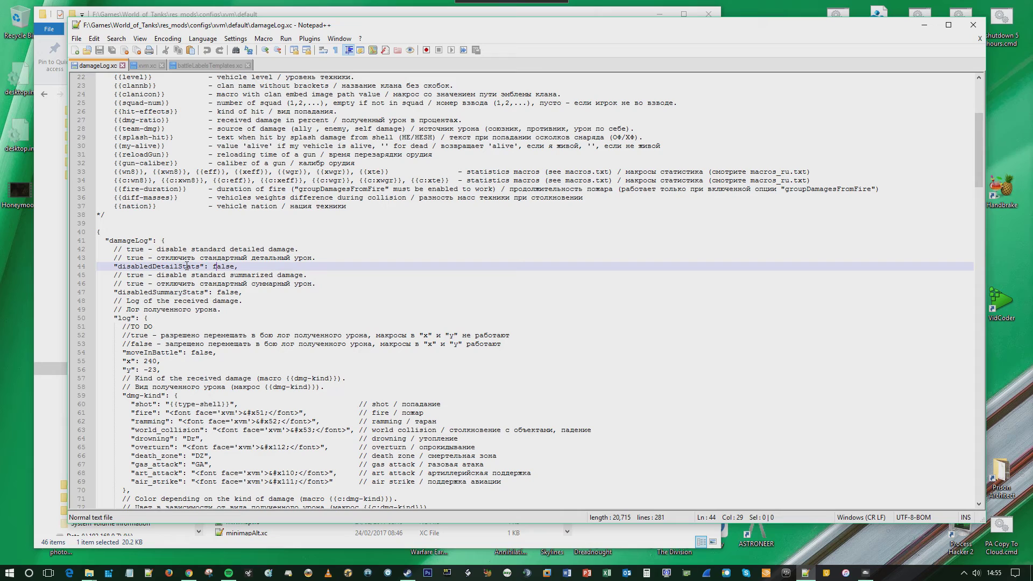
double_click(225, 292)
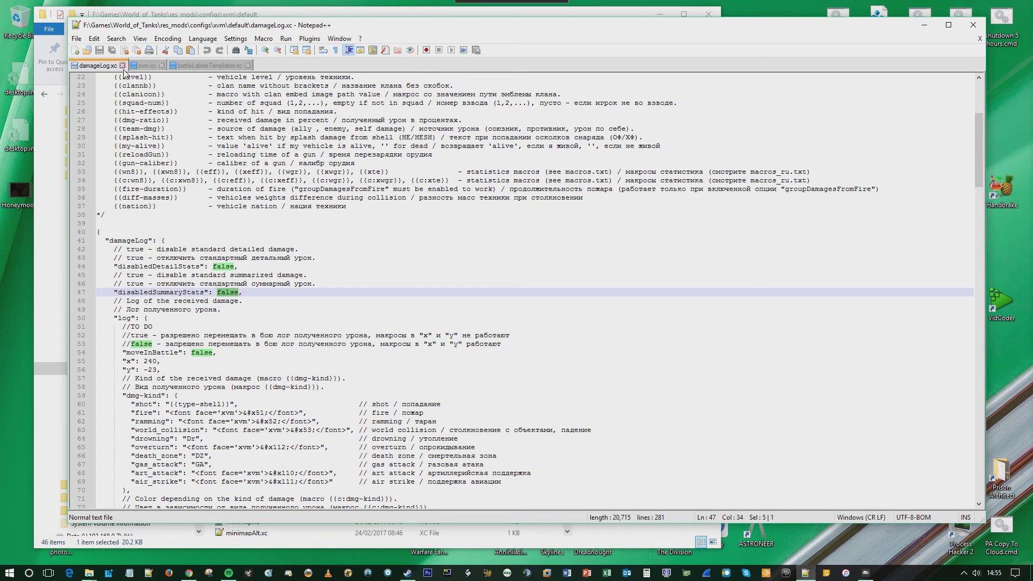
left_click(973, 25)
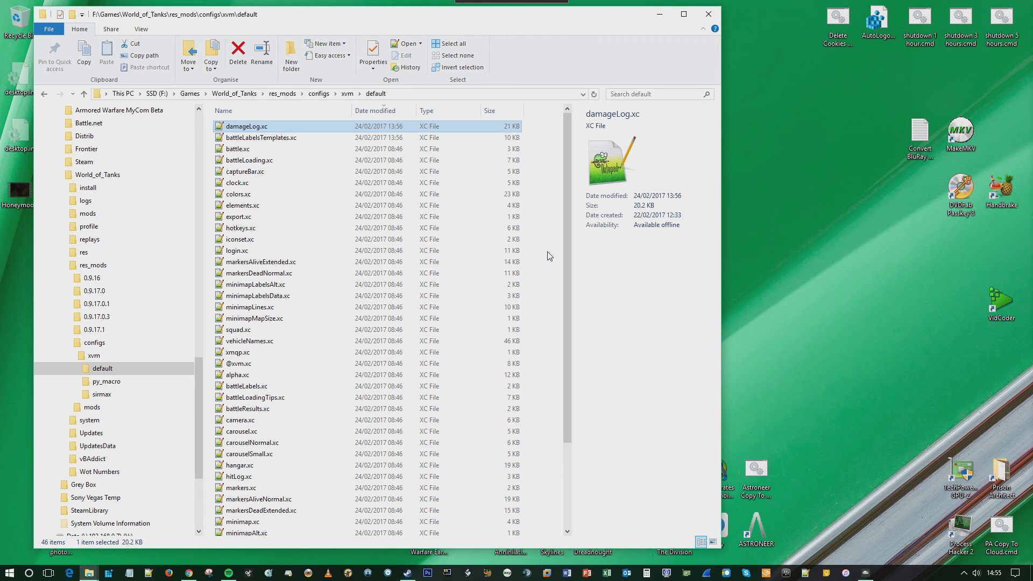
left_click_drag(566, 230, 566, 169)
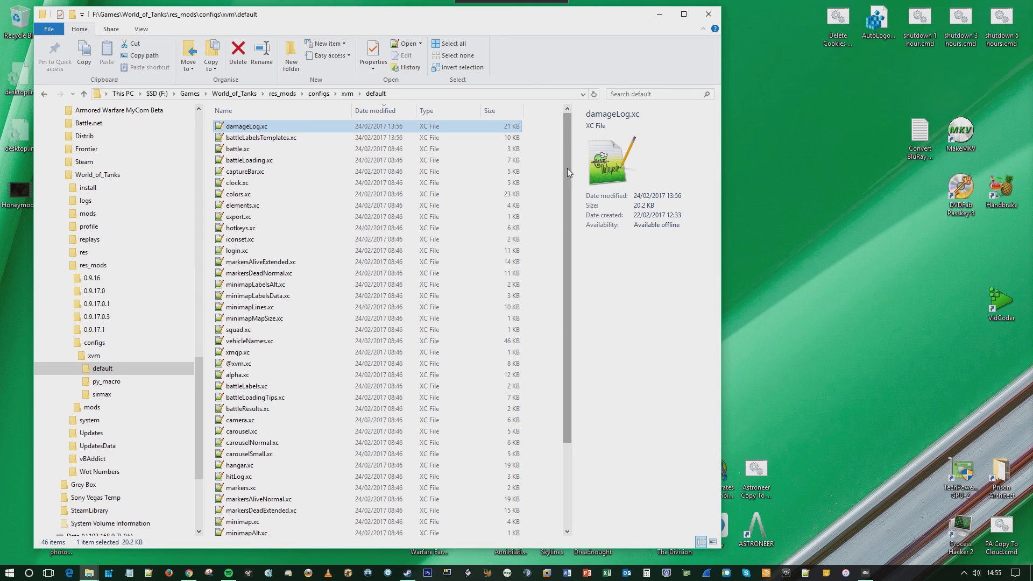